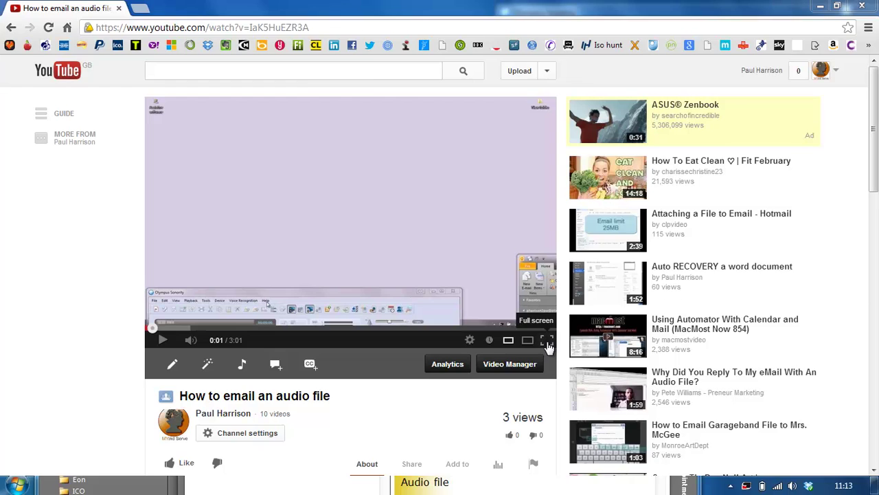
- Play the tutorial video full screen, exit full screen, then open the screen recorder controls
{"action": "left_click", "coordinate": [548, 343]}
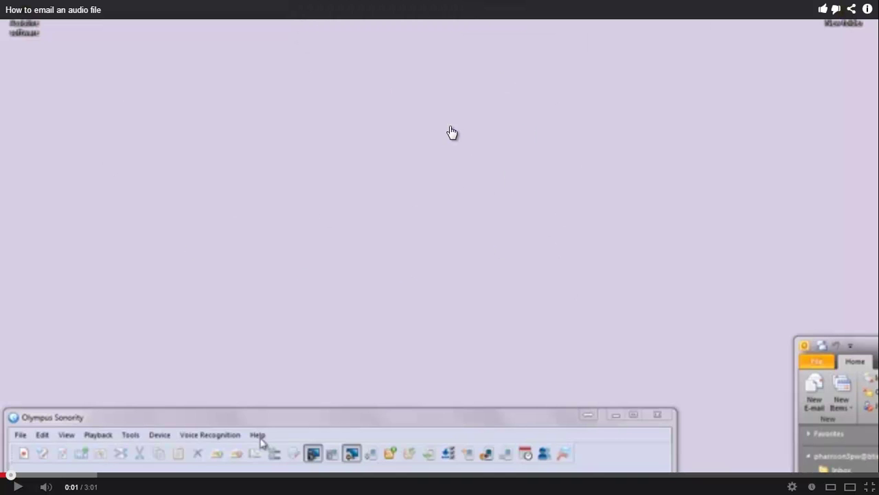
{"action": "mouse_move", "coordinate": [501, 5]}
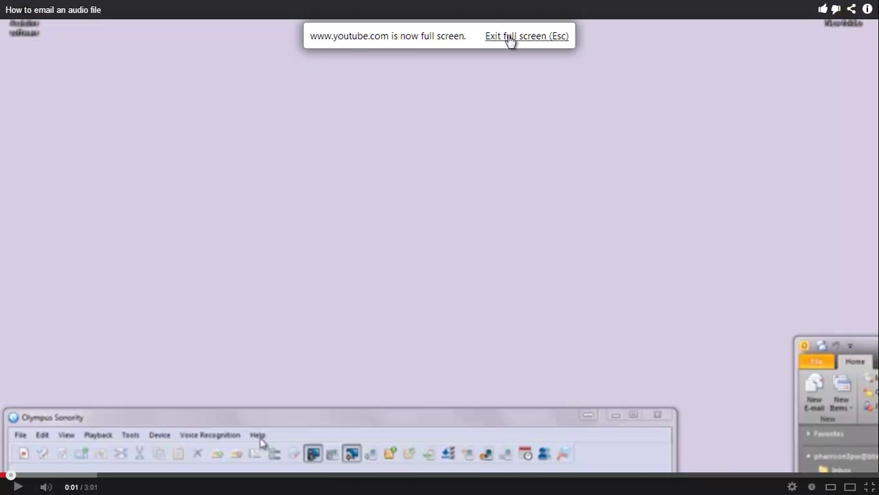
{"action": "left_click", "coordinate": [510, 38]}
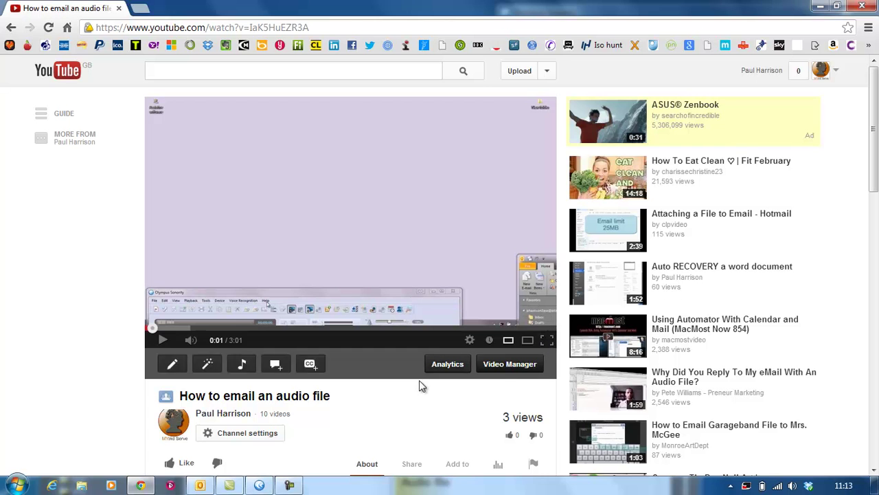
{"action": "left_click", "coordinate": [289, 485]}
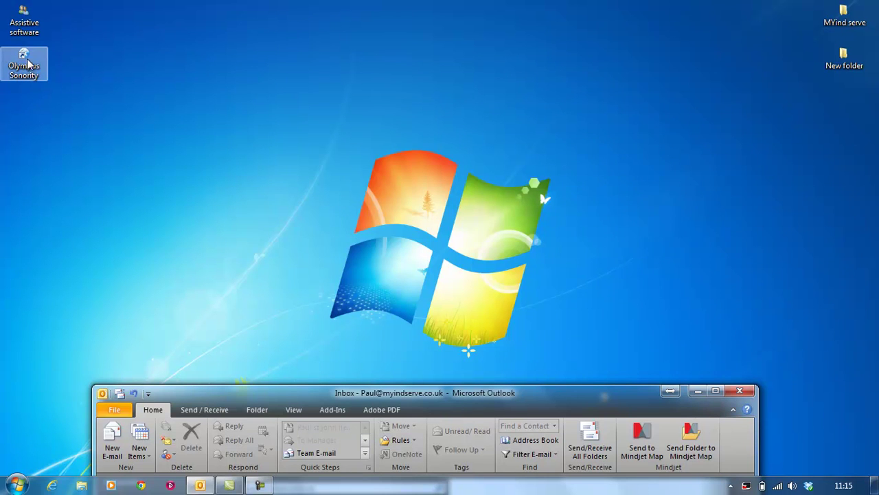
- Launch Olympus Sonority from its desktop icon and move its window up and right
{"action": "double_click", "coordinate": [25, 74]}
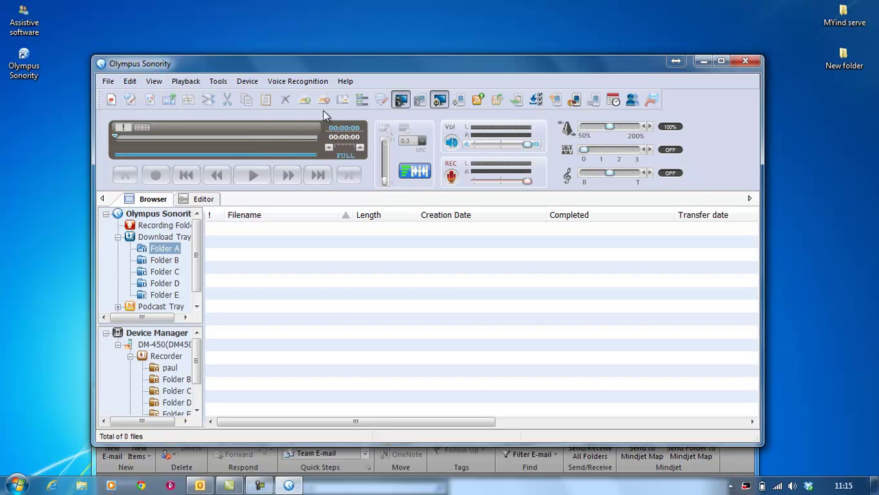
{"action": "left_click_drag", "start_coordinate": [342, 68], "coordinate": [373, 33]}
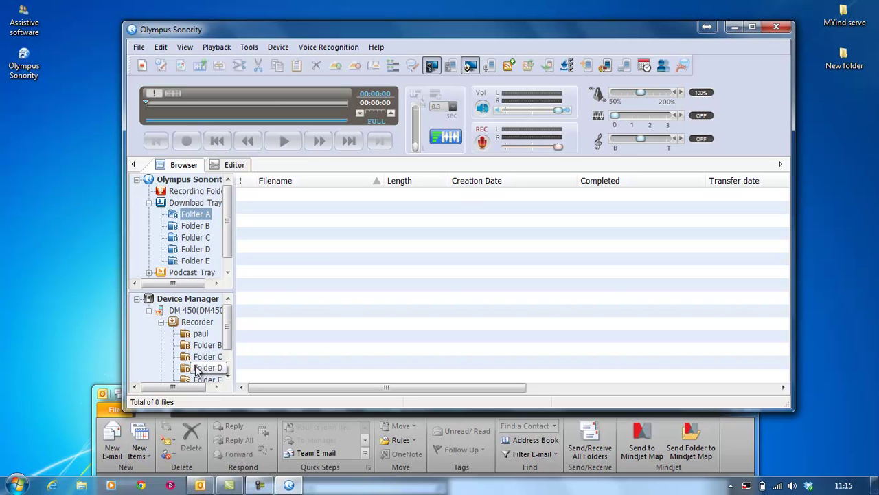
{"action": "left_click", "coordinate": [203, 333]}
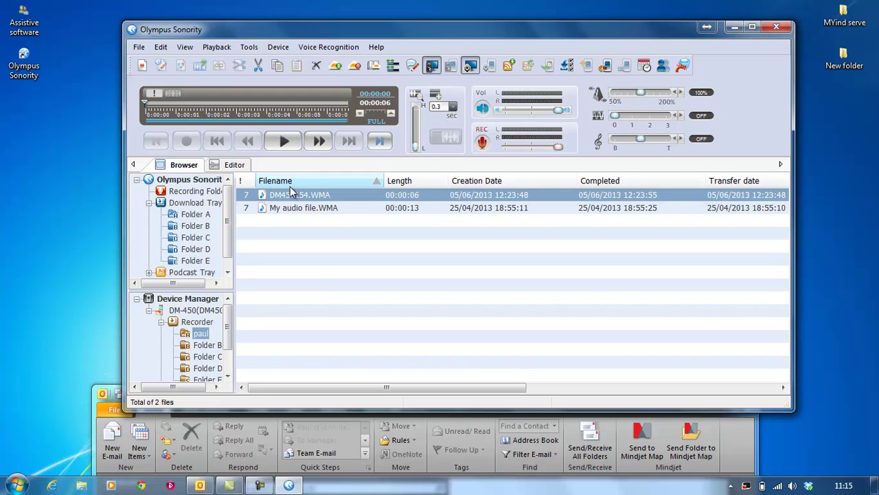
{"action": "left_click", "coordinate": [196, 214]}
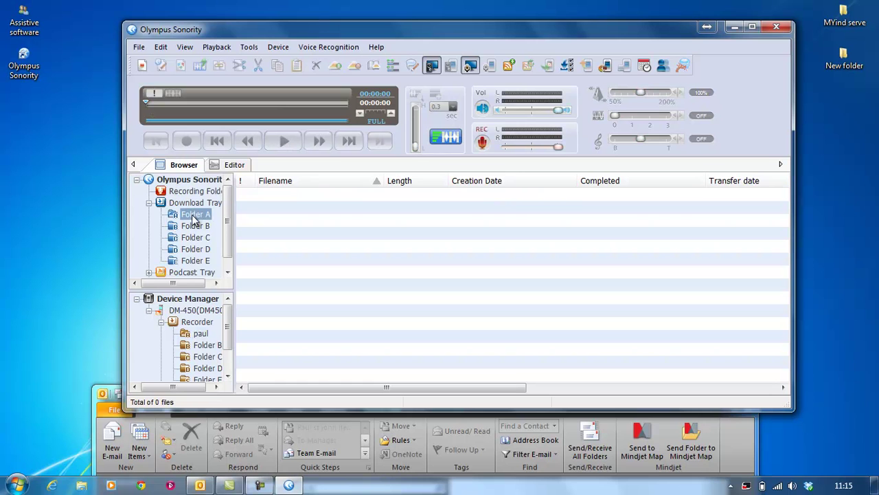
{"action": "left_click", "coordinate": [193, 214]}
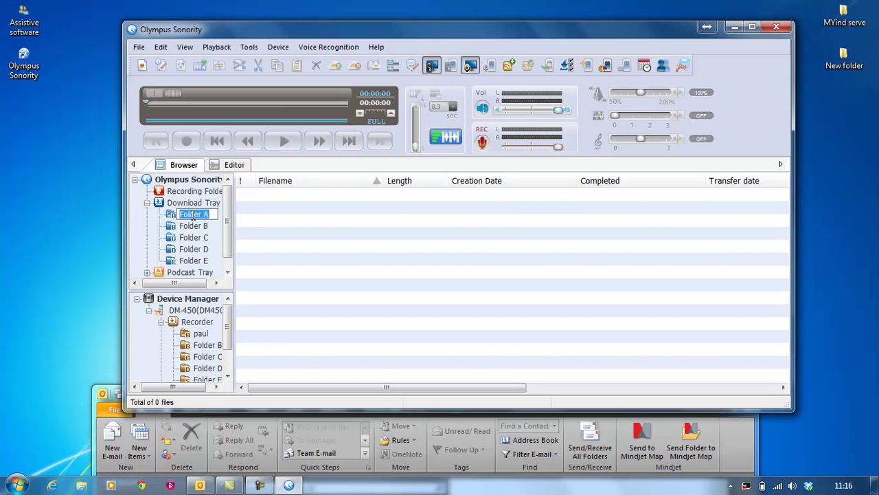
{"action": "left_click", "coordinate": [195, 226]}
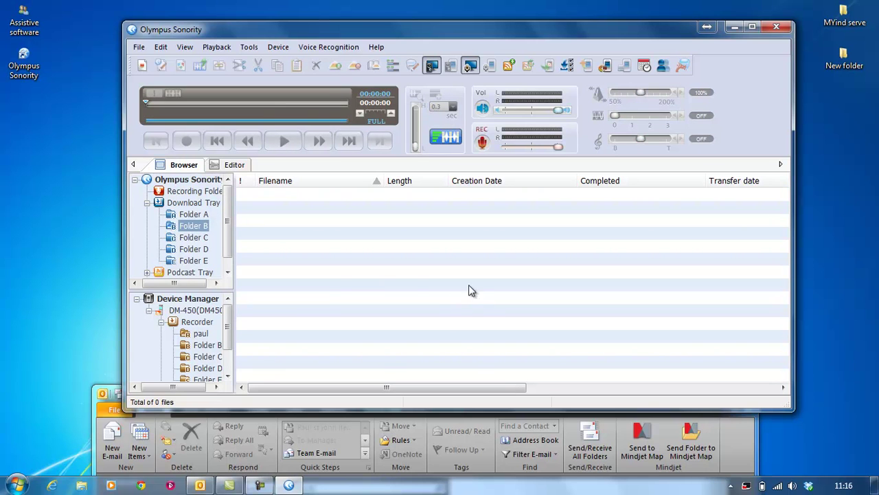
{"action": "left_click", "coordinate": [201, 334]}
{"action": "left_click", "coordinate": [201, 334]}
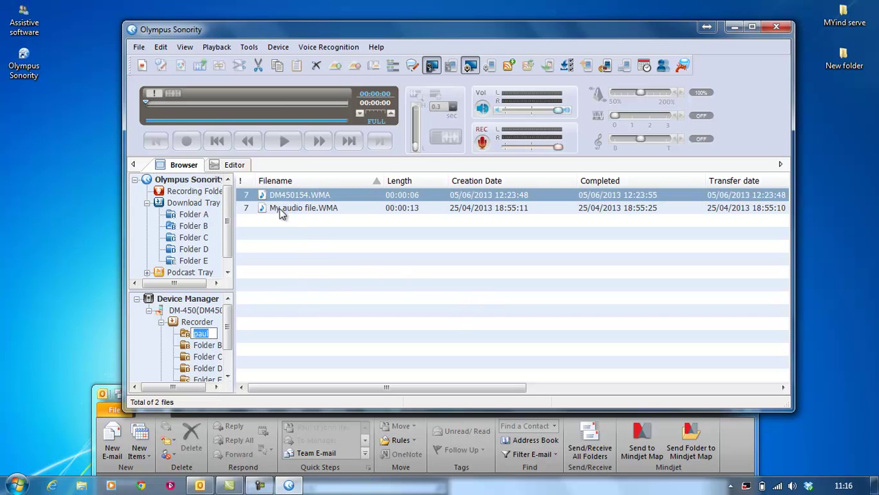
{"action": "left_click", "coordinate": [299, 209]}
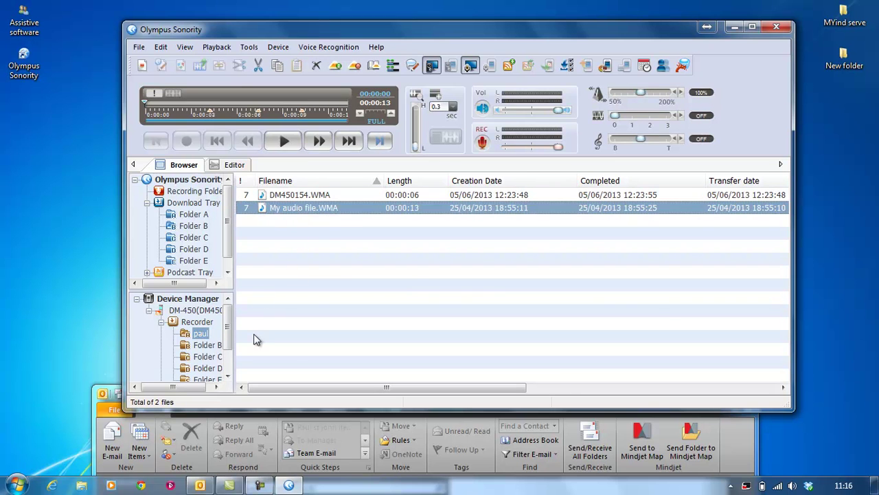
{"action": "left_click", "coordinate": [194, 215]}
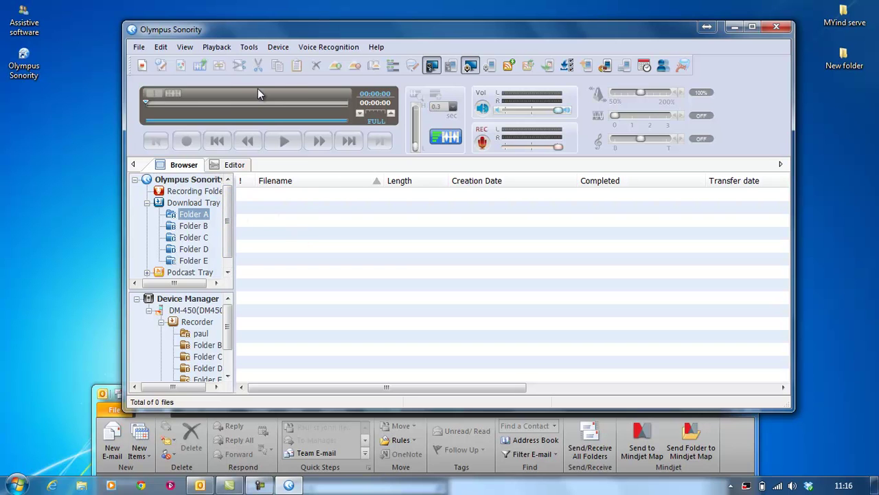
- Use Device > Download Folder A to copy the recorder's files into Folder A
{"action": "left_click", "coordinate": [279, 48]}
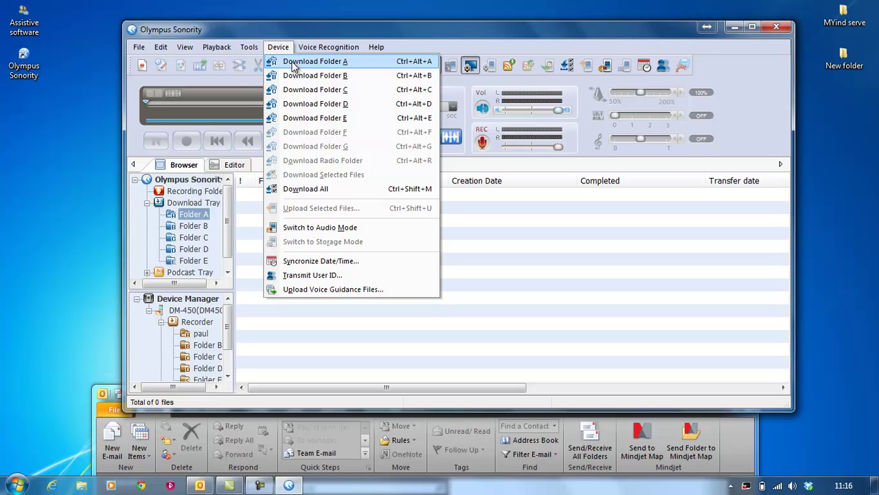
{"action": "left_click", "coordinate": [294, 63]}
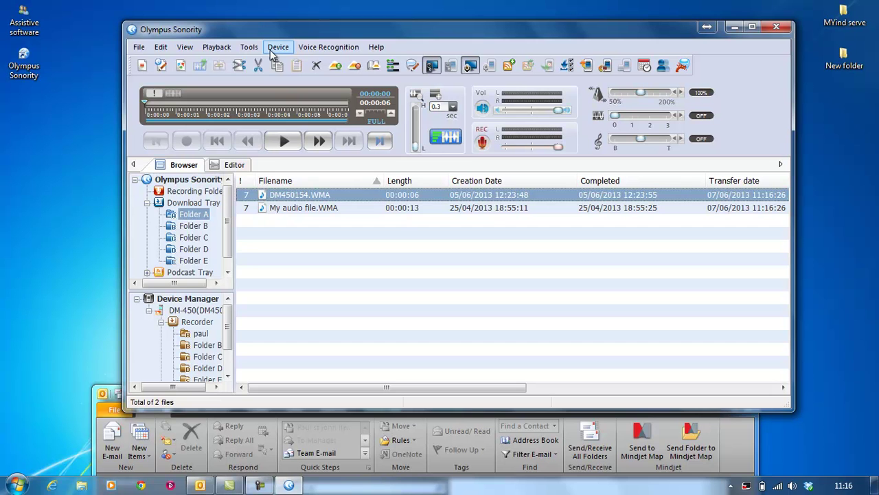
- Move the Sonority window aside, bring Outlook forward and create a new e-mail
{"action": "left_click_drag", "start_coordinate": [248, 28], "coordinate": [672, 39]}
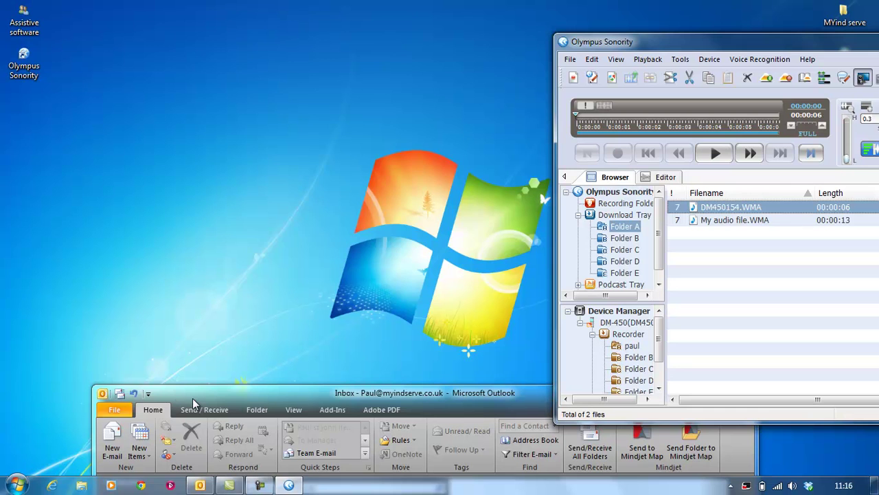
{"action": "left_click", "coordinate": [113, 436]}
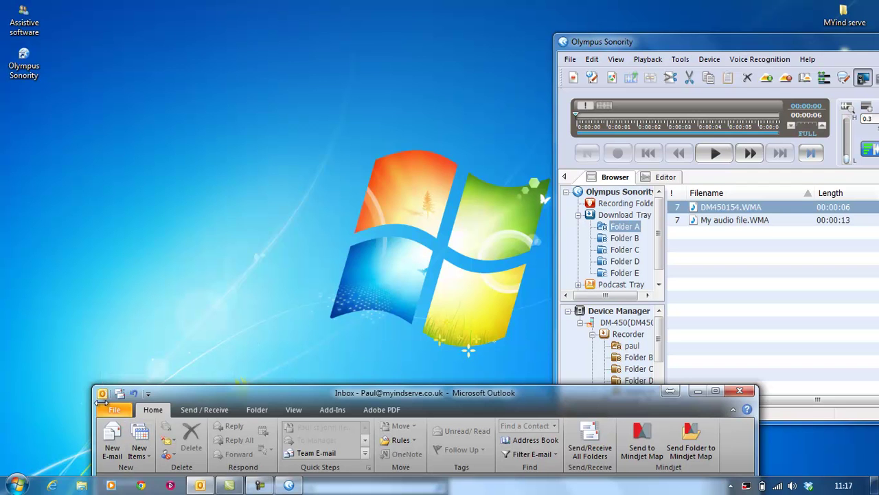
{"action": "left_click", "coordinate": [114, 437]}
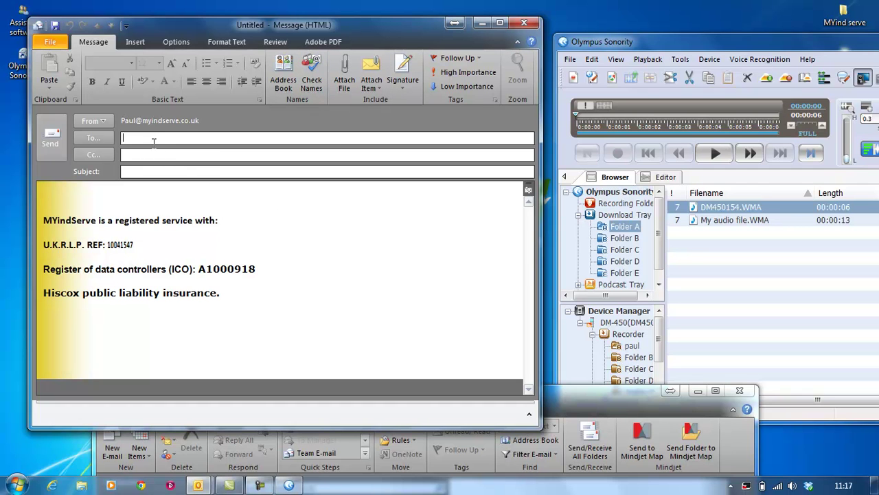
- Address the message to the suggested recipient and enter a subject of repeated 8s
{"action": "type", "text": "p"}
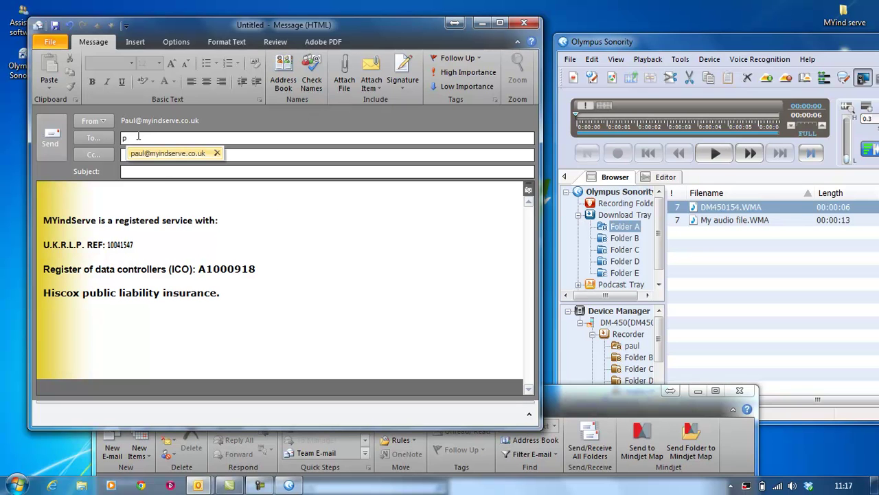
{"action": "left_click", "coordinate": [144, 154]}
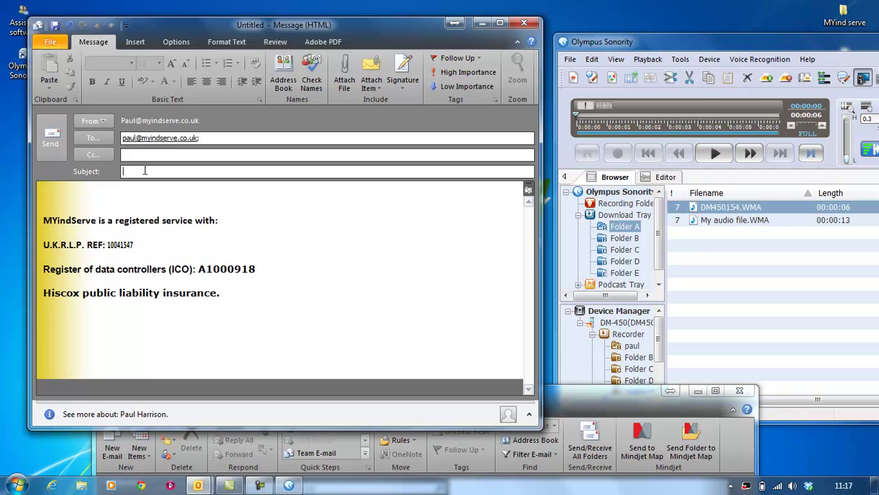
{"action": "type", "text": "888888888888888888888888888888"}
- Add an 'audio file' line above the signature, then select My audio file.WMA in Sonority
{"action": "left_click", "coordinate": [205, 208]}
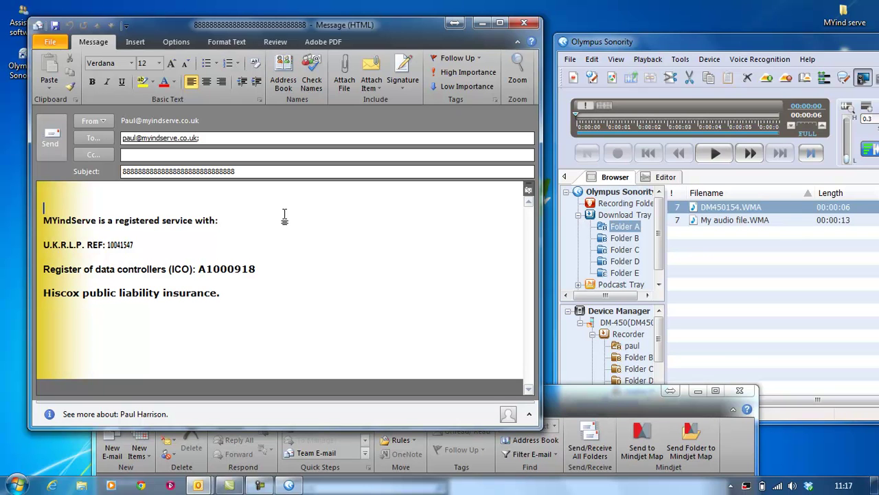
{"action": "key", "text": "Return"}
{"action": "key", "text": "Up"}
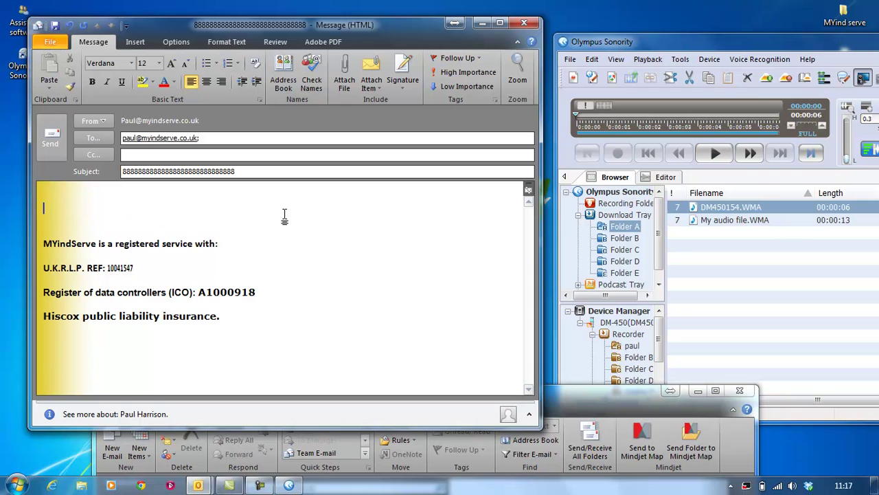
{"action": "type", "text": "audio file"}
{"action": "left_click", "coordinate": [706, 228]}
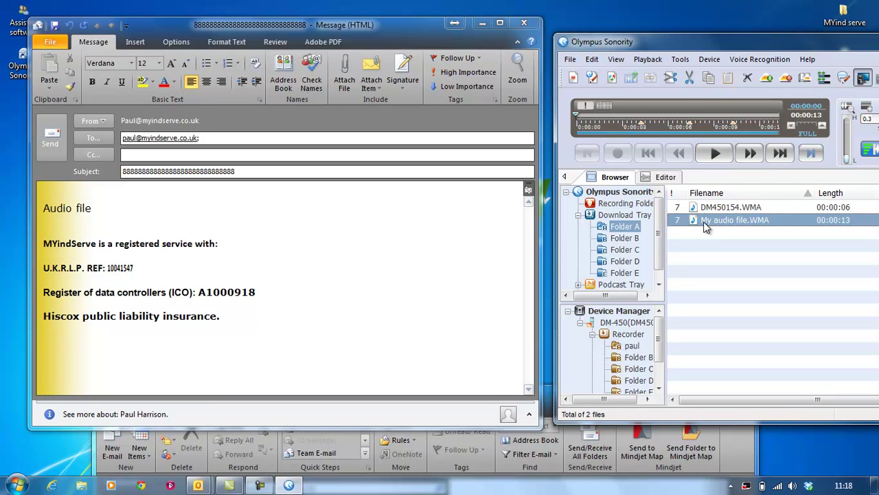
- Drag My audio file.WMA from Sonority's list into the e-mail to attach it
{"action": "left_click_drag", "start_coordinate": [706, 229], "coordinate": [340, 272]}
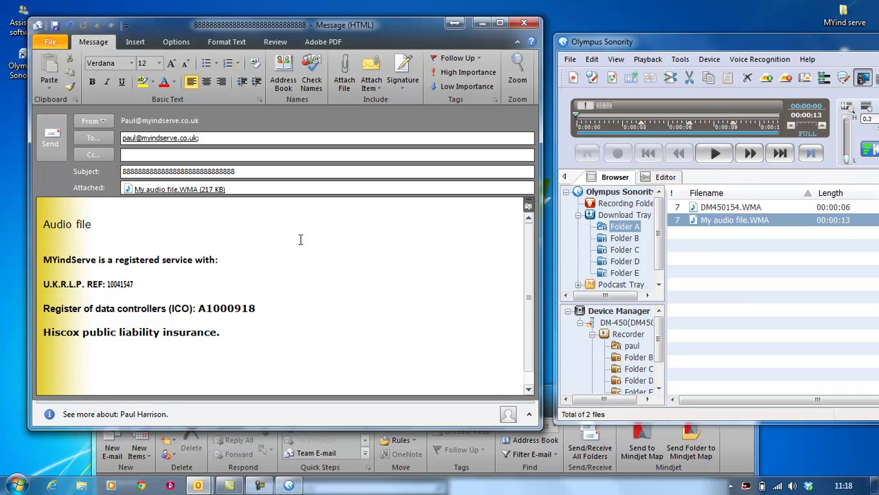
{"action": "left_click_drag", "start_coordinate": [752, 221], "coordinate": [151, 206]}
- Send the e-mail, then run Send/Receive All Folders so it arrives back in the Inbox
{"action": "left_click", "coordinate": [57, 144]}
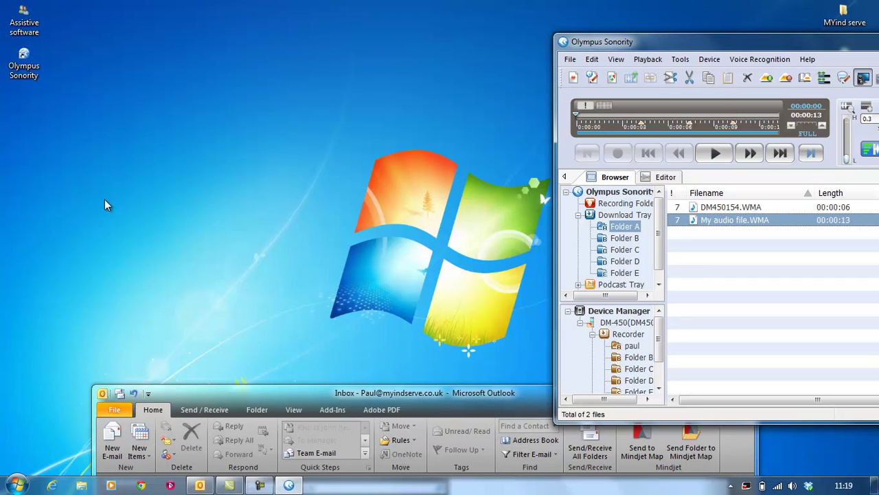
{"action": "left_click_drag", "start_coordinate": [356, 388], "coordinate": [361, 329]}
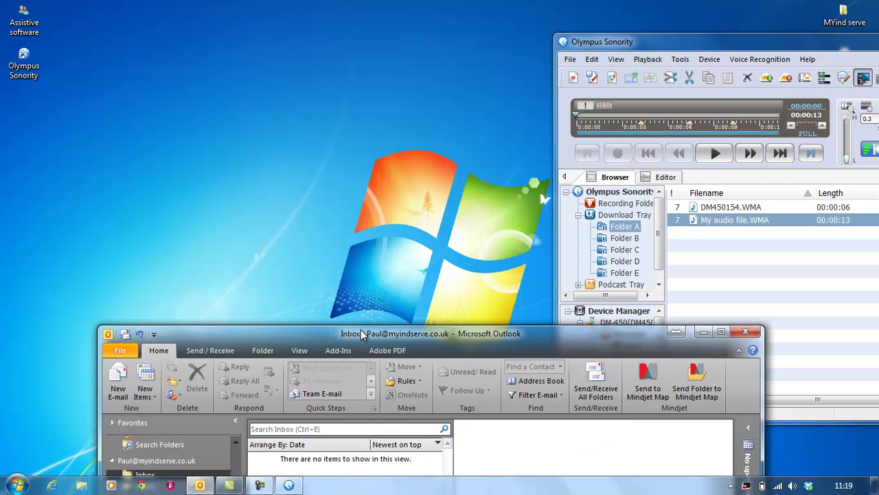
{"action": "left_click", "coordinate": [125, 334]}
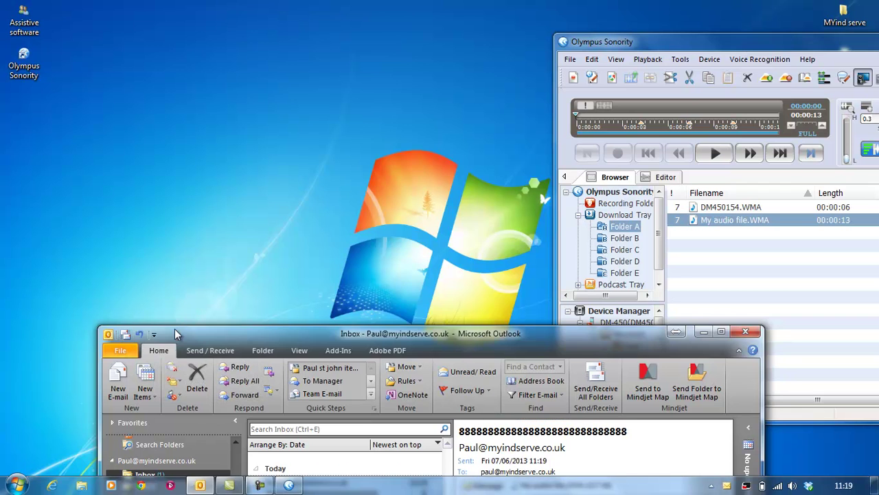
{"action": "left_click_drag", "start_coordinate": [176, 331], "coordinate": [169, 288]}
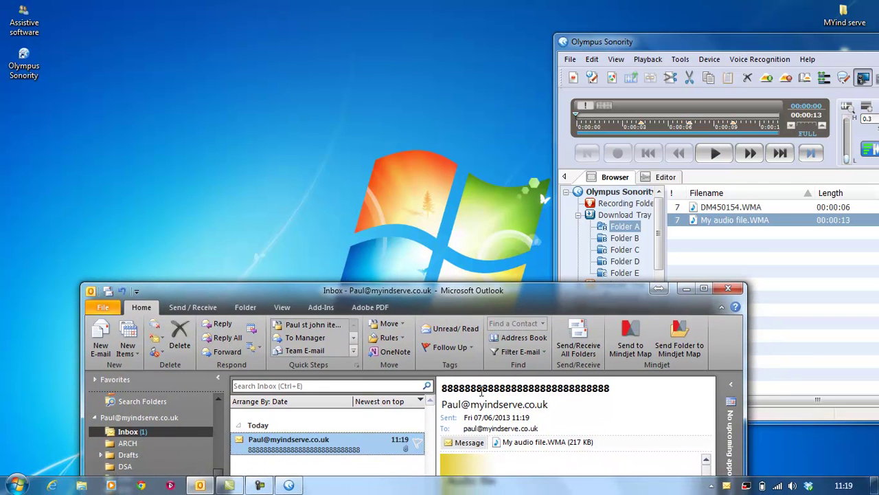
- Open the received message and drag its My audio file.WMA attachment onto the desktop, aligned with the icons
{"action": "double_click", "coordinate": [279, 448]}
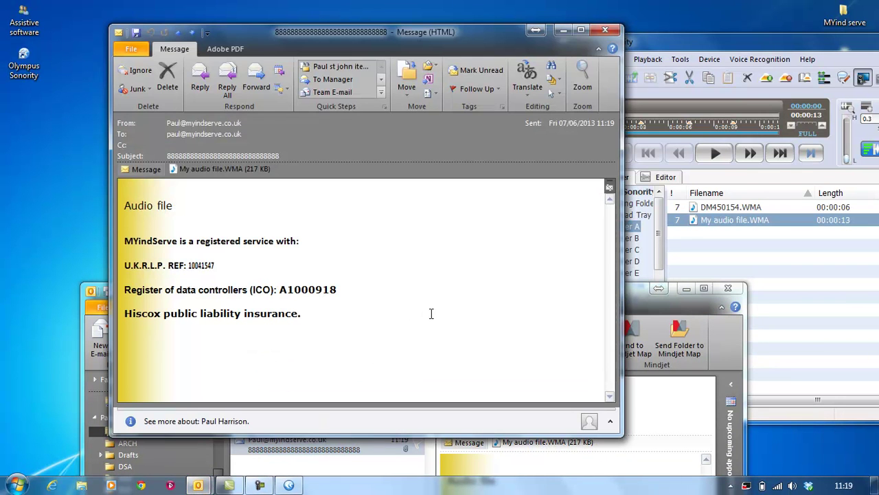
{"action": "left_click", "coordinate": [202, 172]}
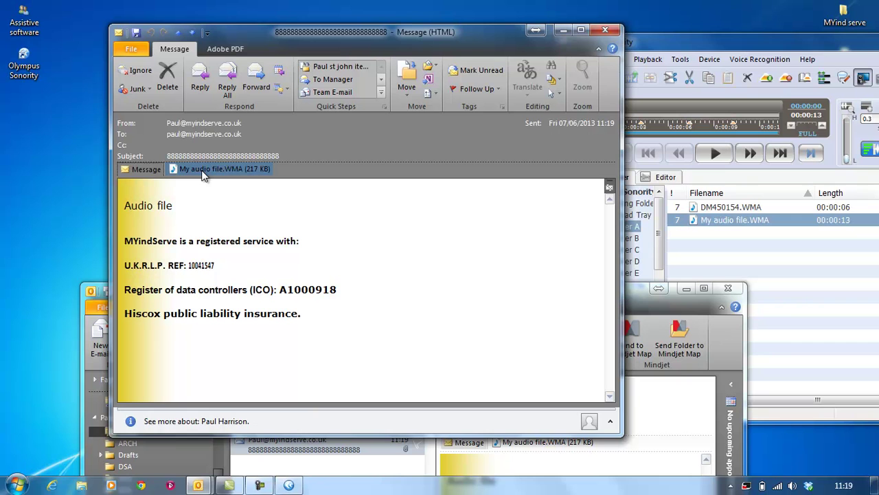
{"action": "left_click_drag", "start_coordinate": [202, 172], "coordinate": [71, 189]}
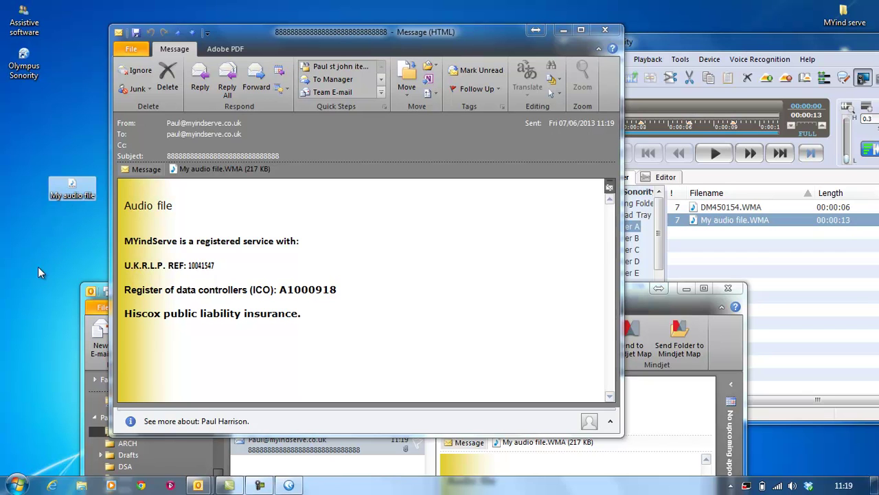
{"action": "mouse_move", "coordinate": [72, 188]}
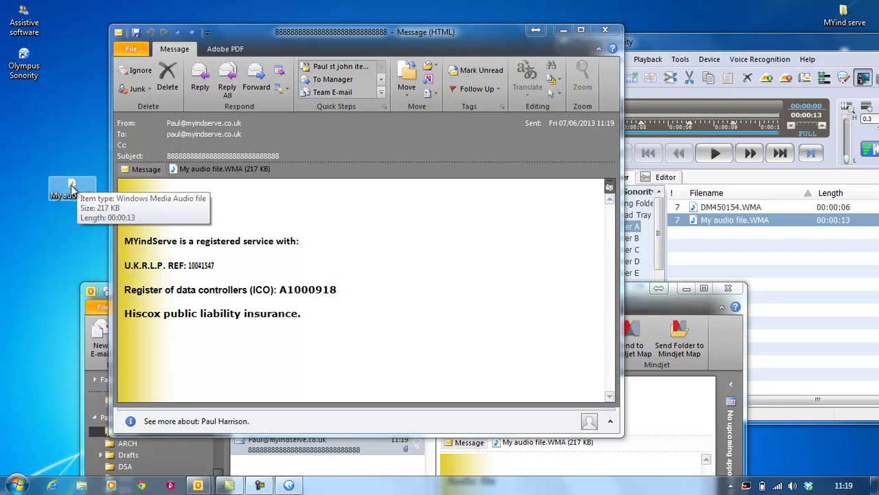
{"action": "left_click_drag", "start_coordinate": [72, 188], "coordinate": [24, 187]}
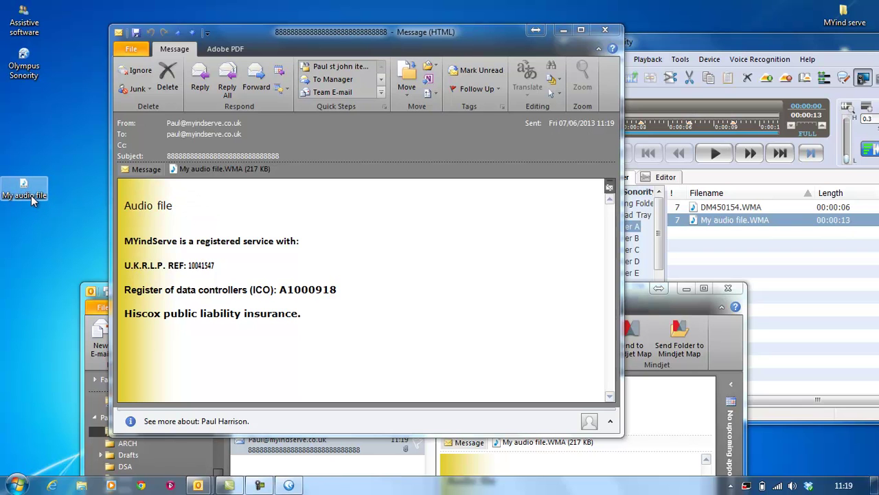
{"action": "mouse_move", "coordinate": [31, 195]}
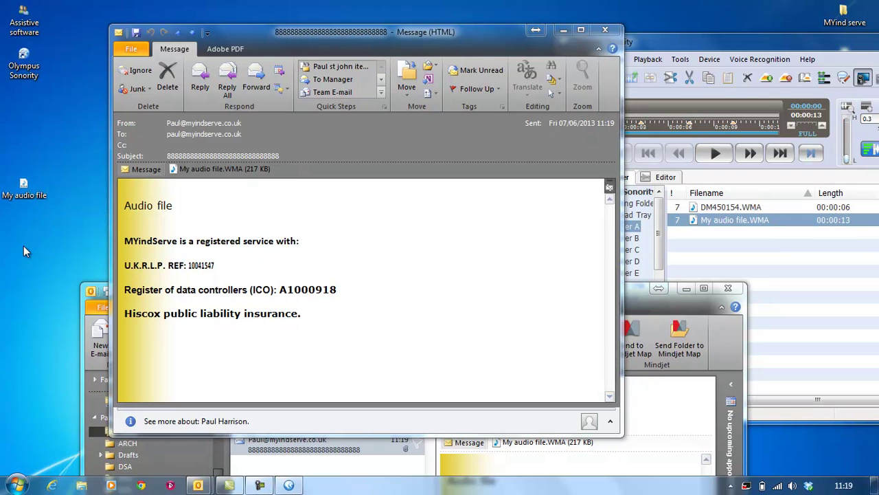
{"action": "left_click", "coordinate": [29, 195]}
{"action": "right_click", "coordinate": [8, 188]}
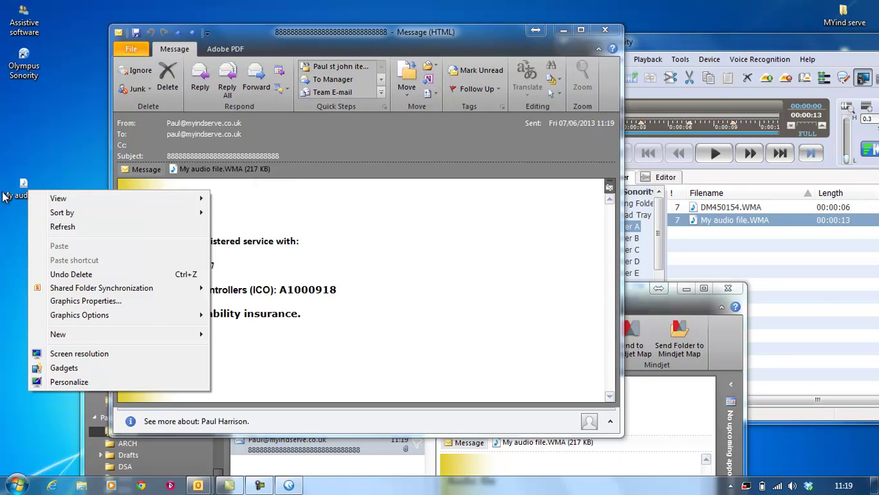
{"action": "left_click", "coordinate": [17, 190]}
{"action": "left_click", "coordinate": [21, 189]}
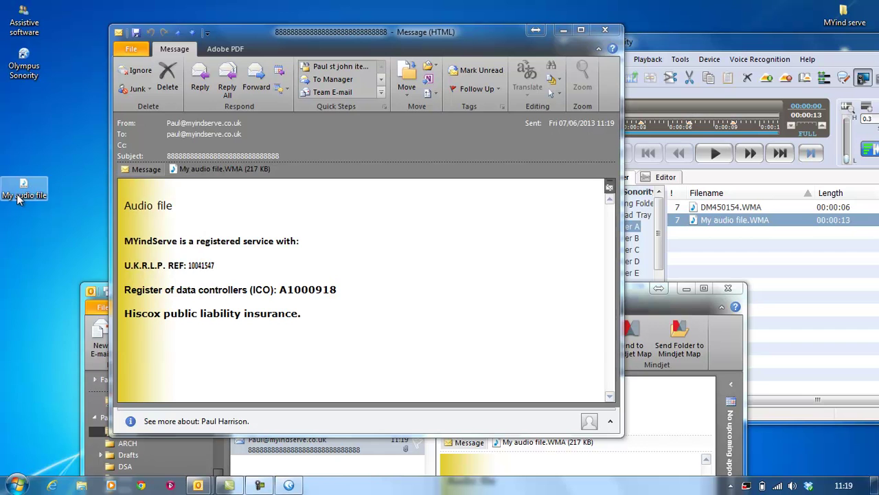
{"action": "right_click", "coordinate": [20, 194]}
{"action": "left_click", "coordinate": [49, 199]}
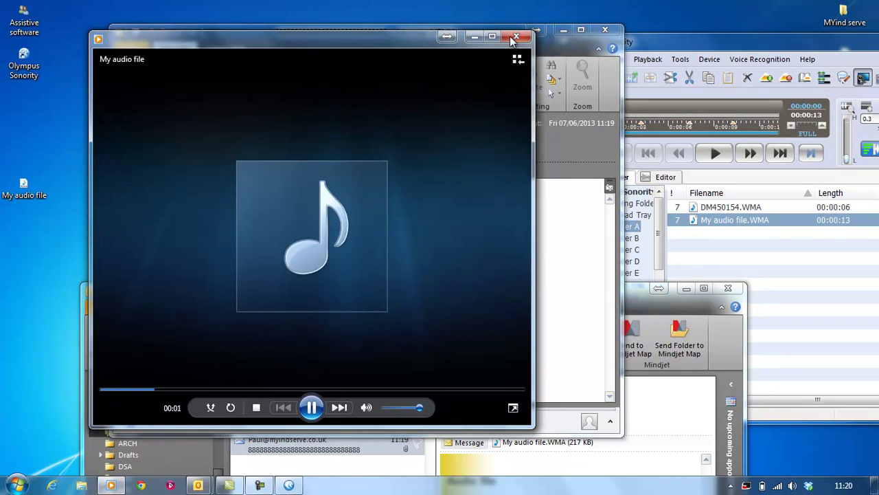
{"action": "left_click", "coordinate": [516, 37]}
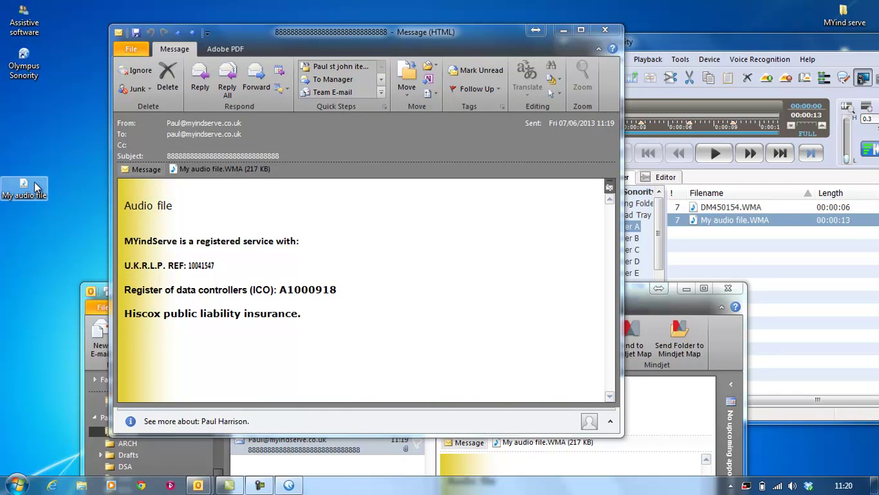
- Close the received message window to get back to the Outlook Inbox
{"action": "left_click", "coordinate": [604, 30]}
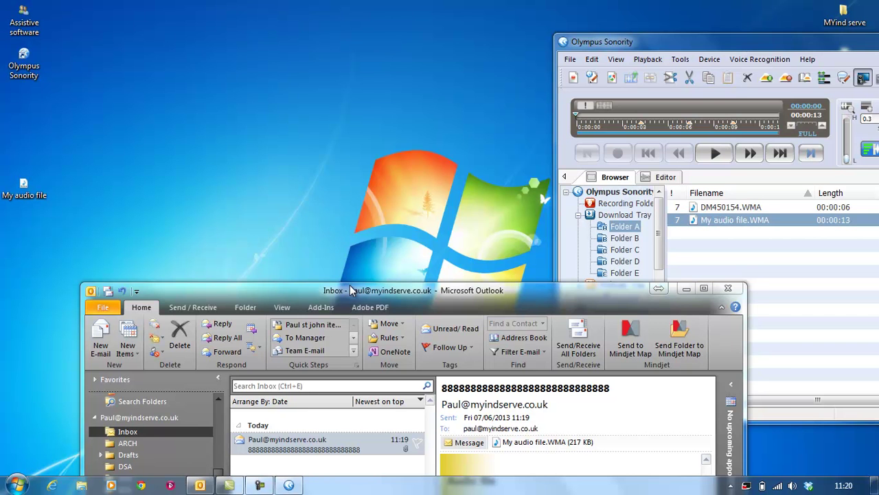
- Rearrange the Outlook and Sonority windows, then drag DM450154.WMA from Folder A onto the desktop
{"action": "left_click_drag", "start_coordinate": [349, 288], "coordinate": [374, 337]}
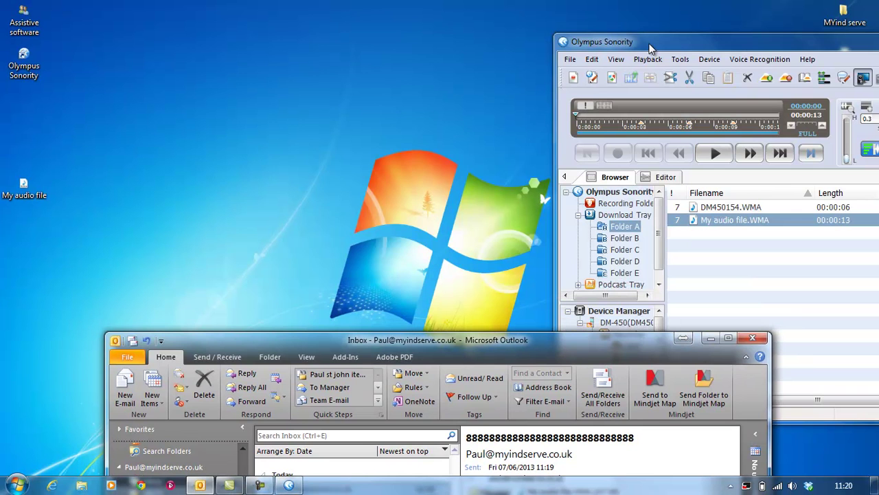
{"action": "left_click_drag", "start_coordinate": [649, 42], "coordinate": [469, 30]}
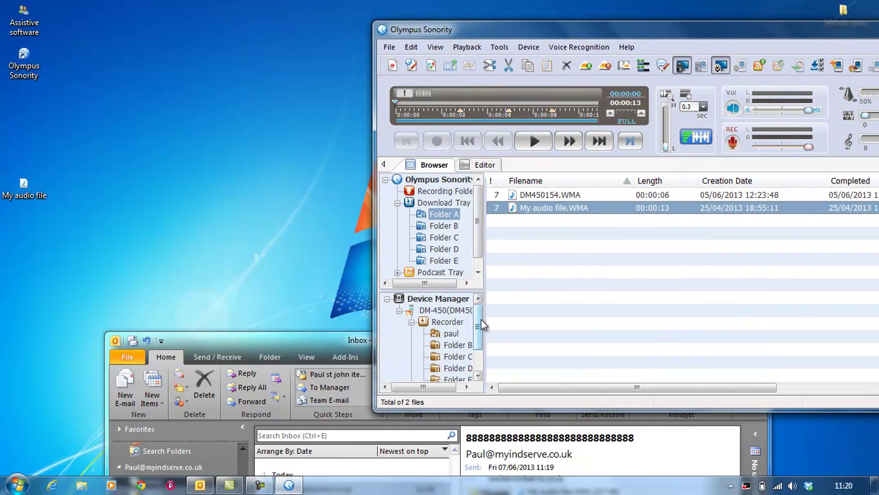
{"action": "mouse_move", "coordinate": [481, 319]}
{"action": "left_mouse_down"}
{"action": "mouse_move", "coordinate": [478, 340]}
{"action": "mouse_move", "coordinate": [471, 317]}
{"action": "left_mouse_up"}
{"action": "left_click", "coordinate": [451, 335]}
{"action": "left_click", "coordinate": [451, 334]}
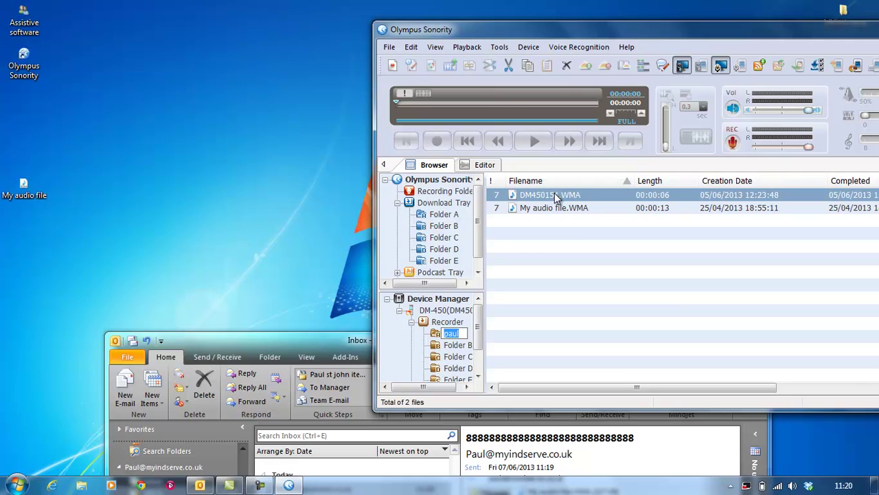
{"action": "left_click_drag", "start_coordinate": [554, 195], "coordinate": [228, 176]}
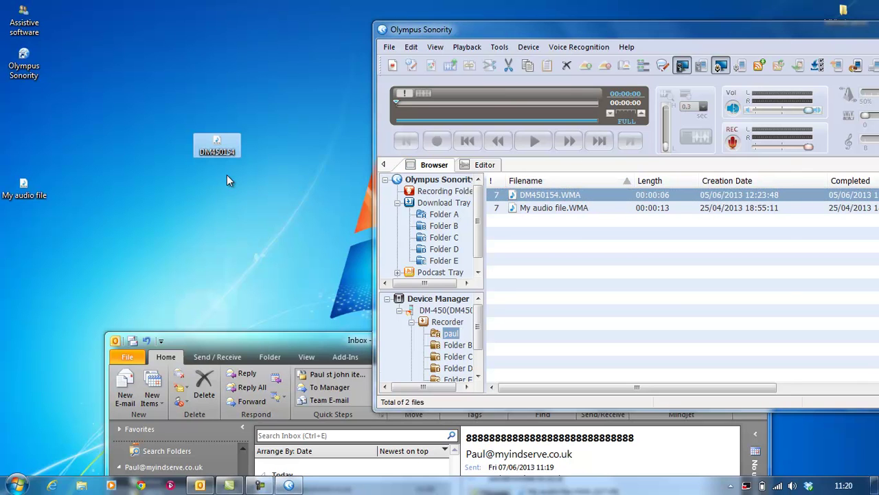
{"action": "left_click", "coordinate": [223, 219]}
{"action": "left_click", "coordinate": [259, 486]}
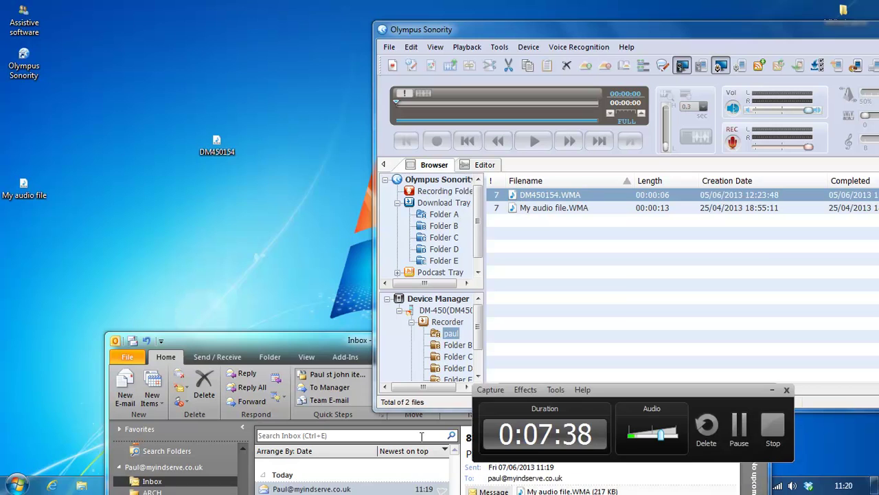